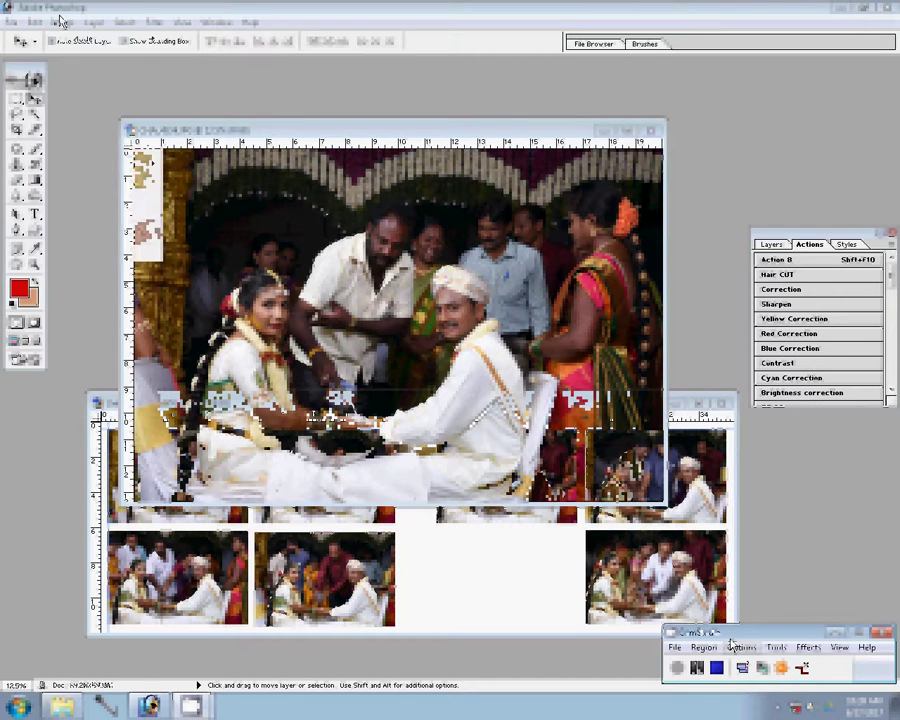
Resize the photo to 8 inches wide in Image Size.
key(Tab)
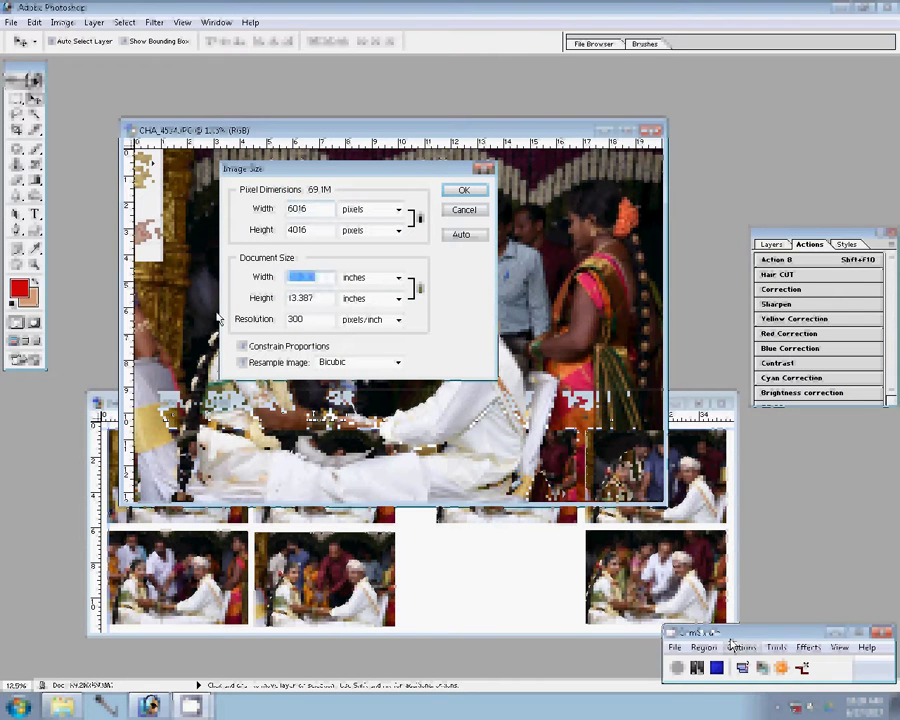
text(8)
click(462, 190)
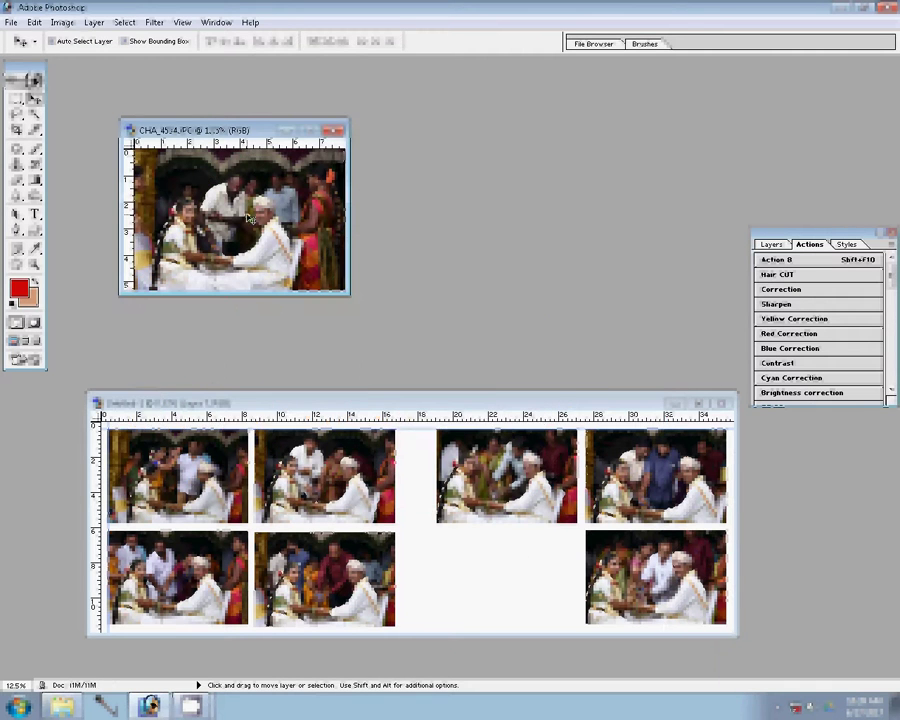
Place the resized photo into the layout's empty slot and close CHA_4514.JPG.
drag(527, 566, 527, 566)
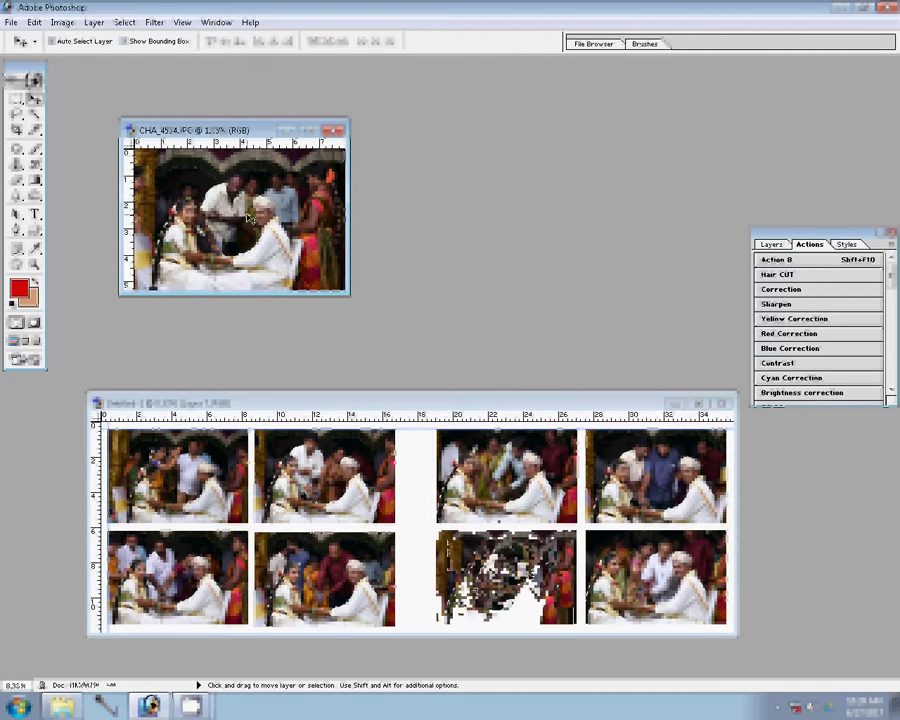
click(771, 245)
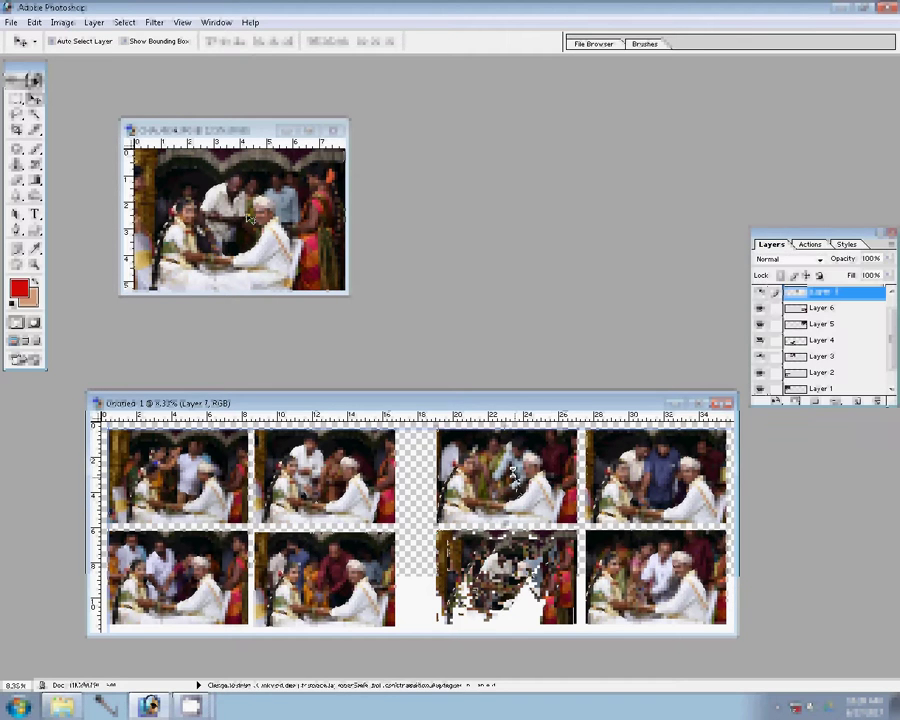
click(338, 131)
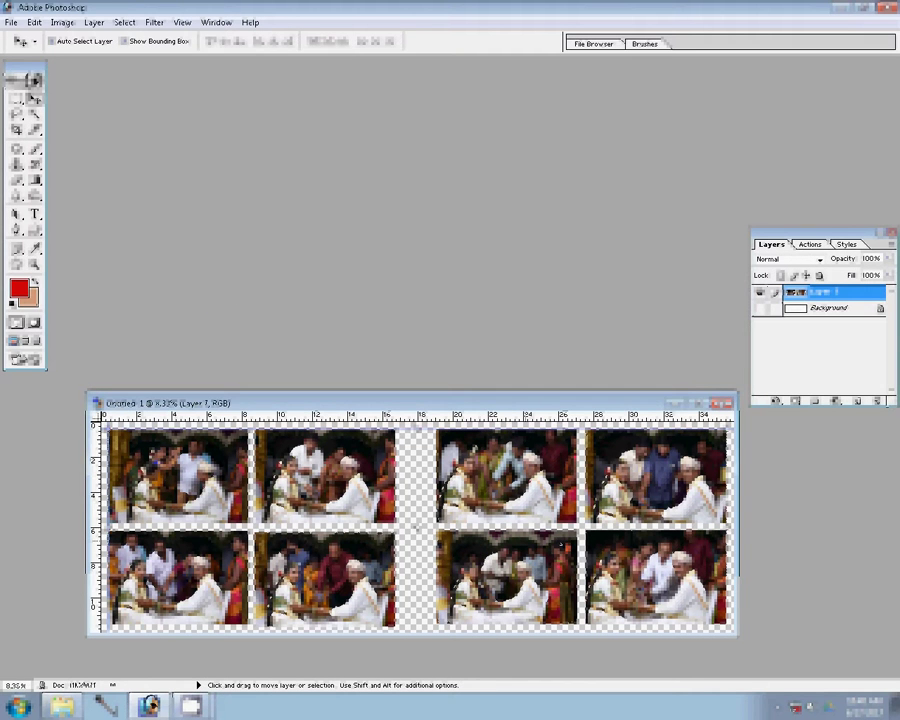
key(ctrl+s)
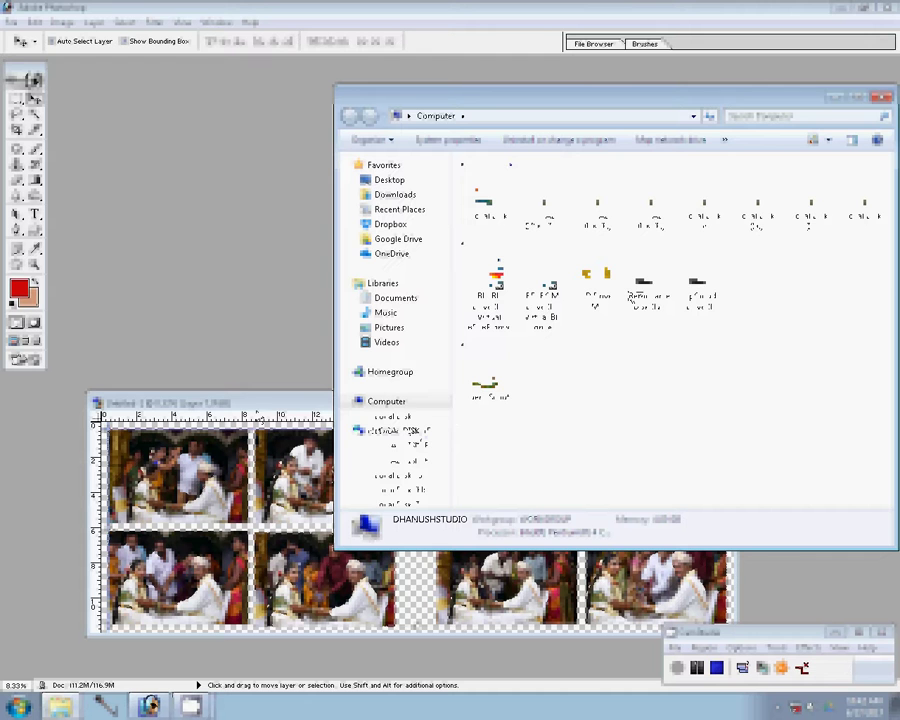
key(alt+F4)
click(809, 244)
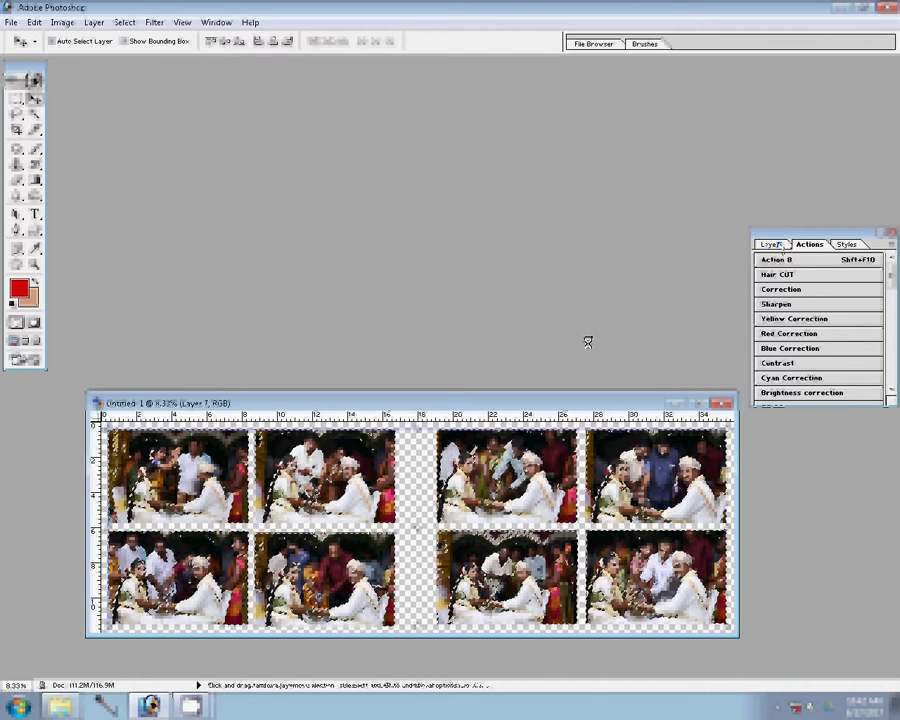
Add a 3 px green Stroke layer style to the eight-photo layer.
click(776, 401)
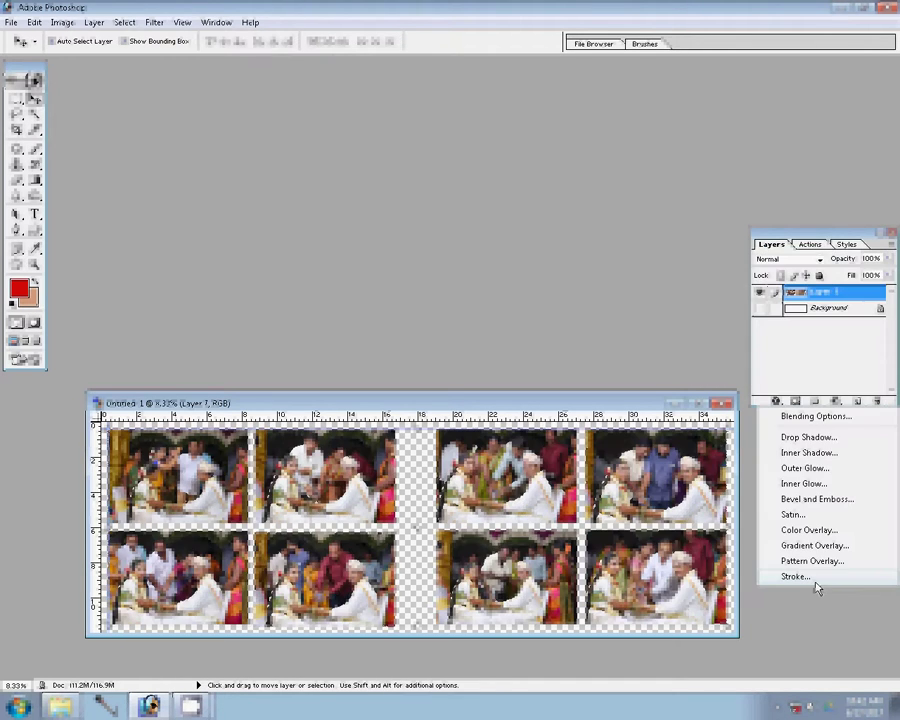
click(815, 585)
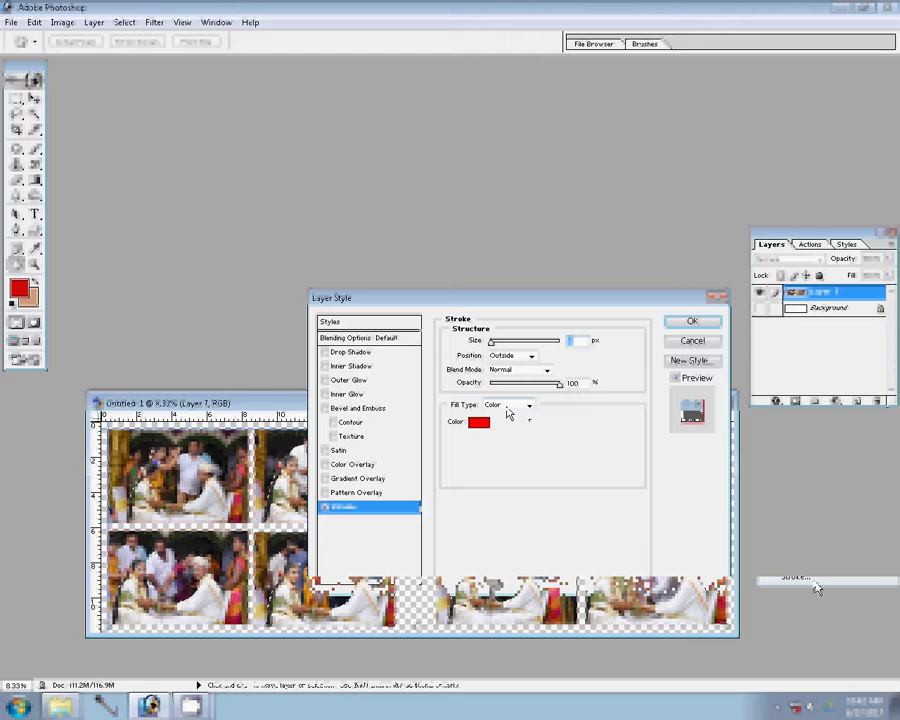
text(3)
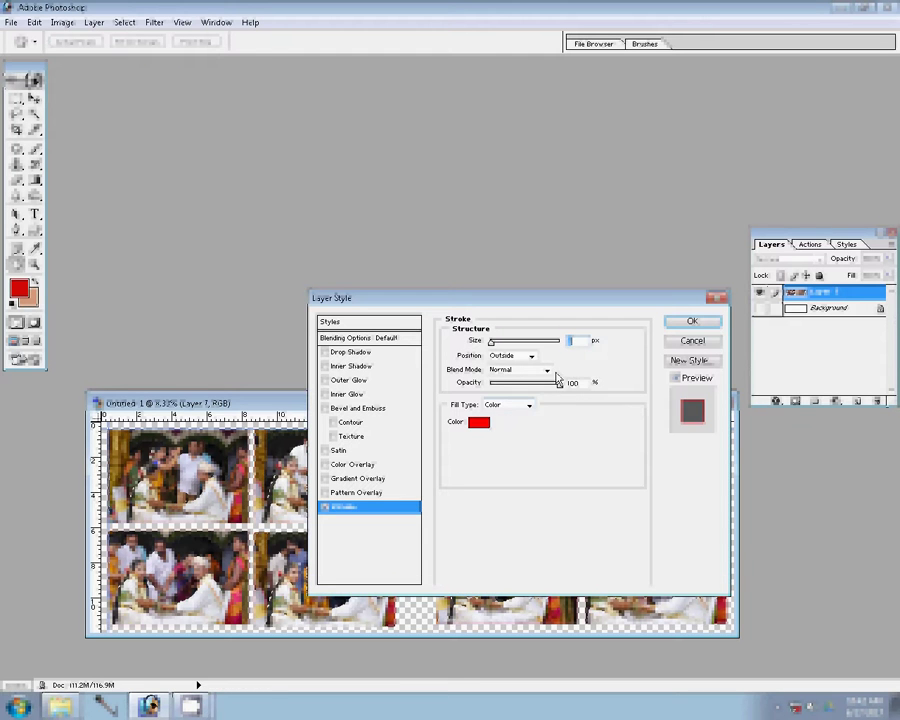
click(478, 422)
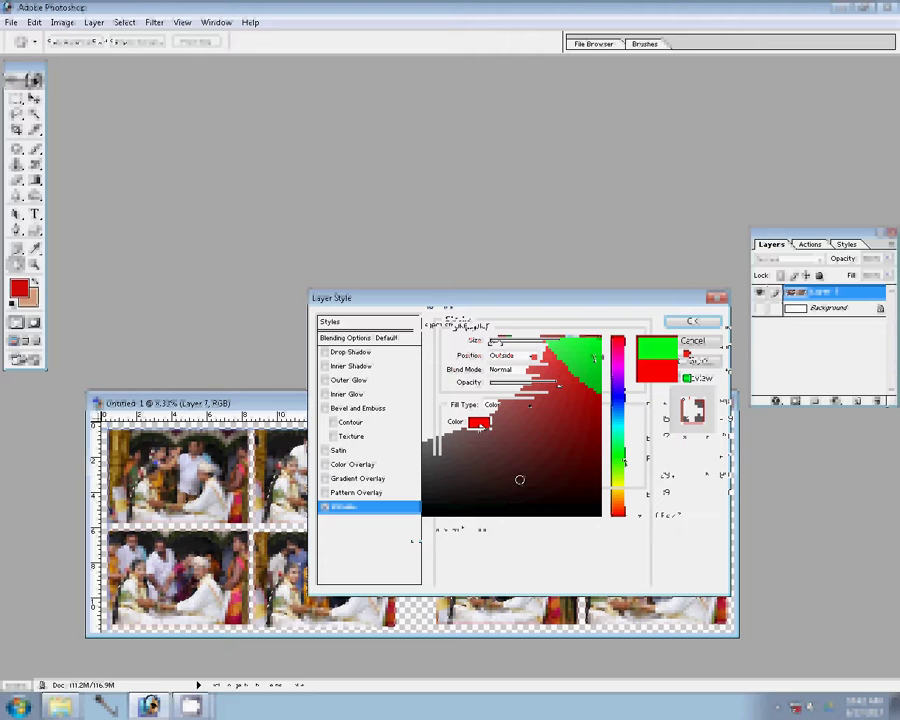
click(692, 321)
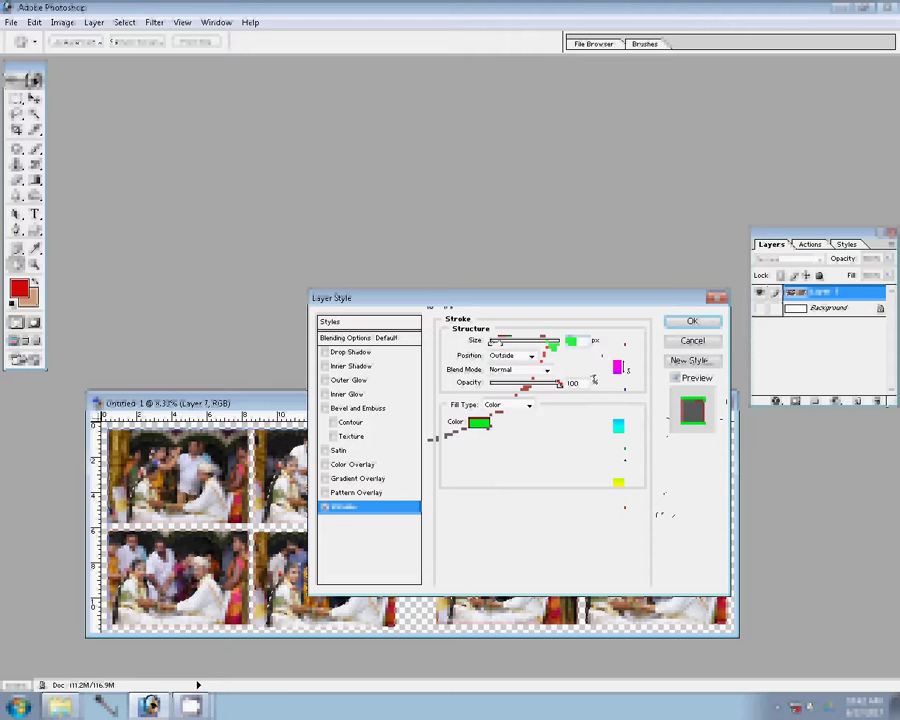
click(688, 320)
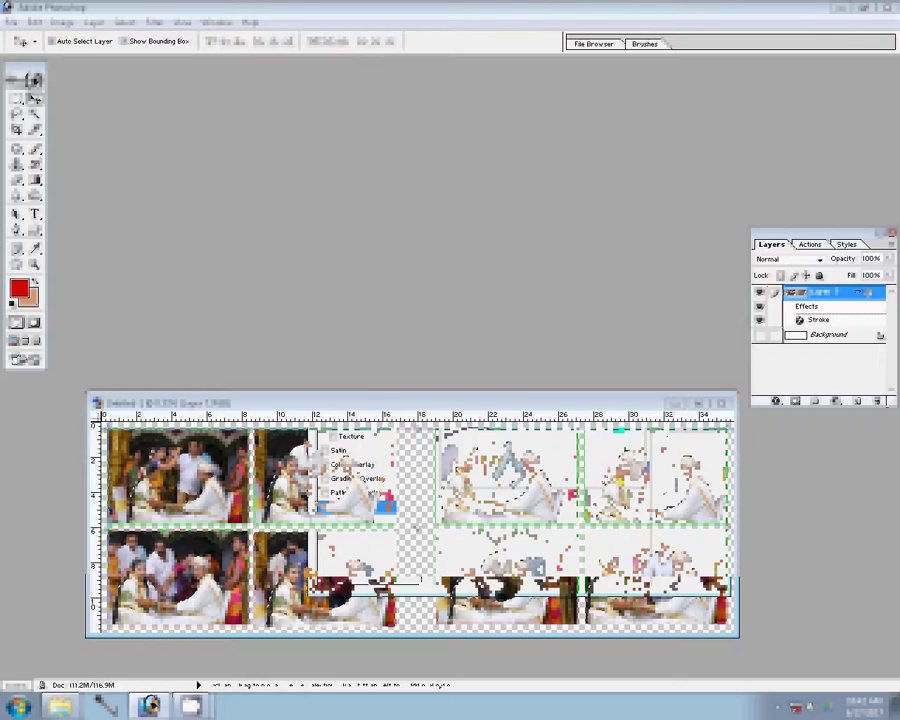
click(60, 706)
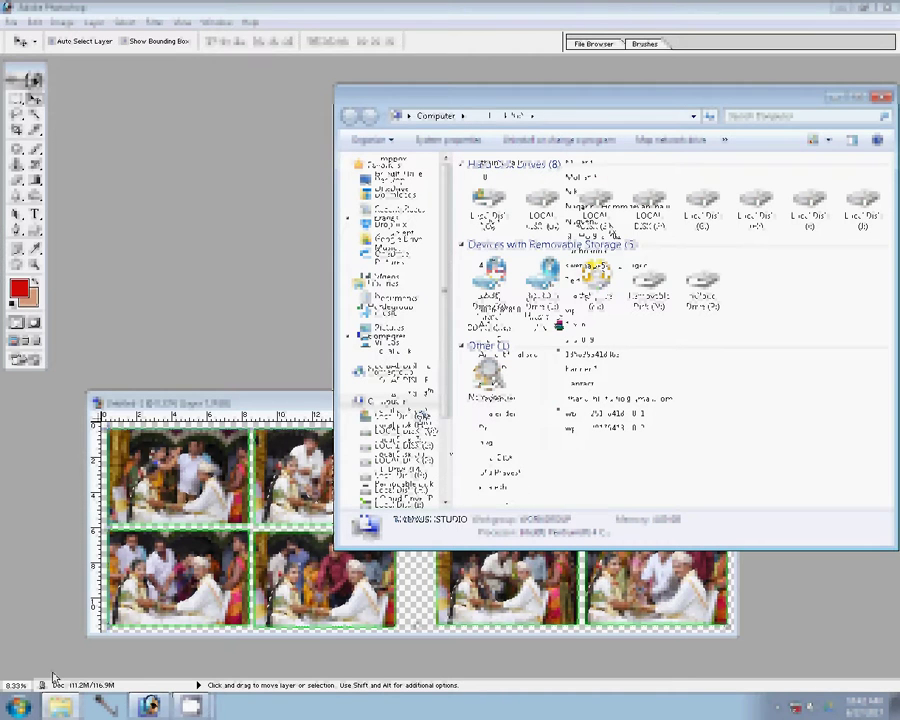
Browse Local Disk (G:) in Explorer to the scenery images folder.
click(420, 410)
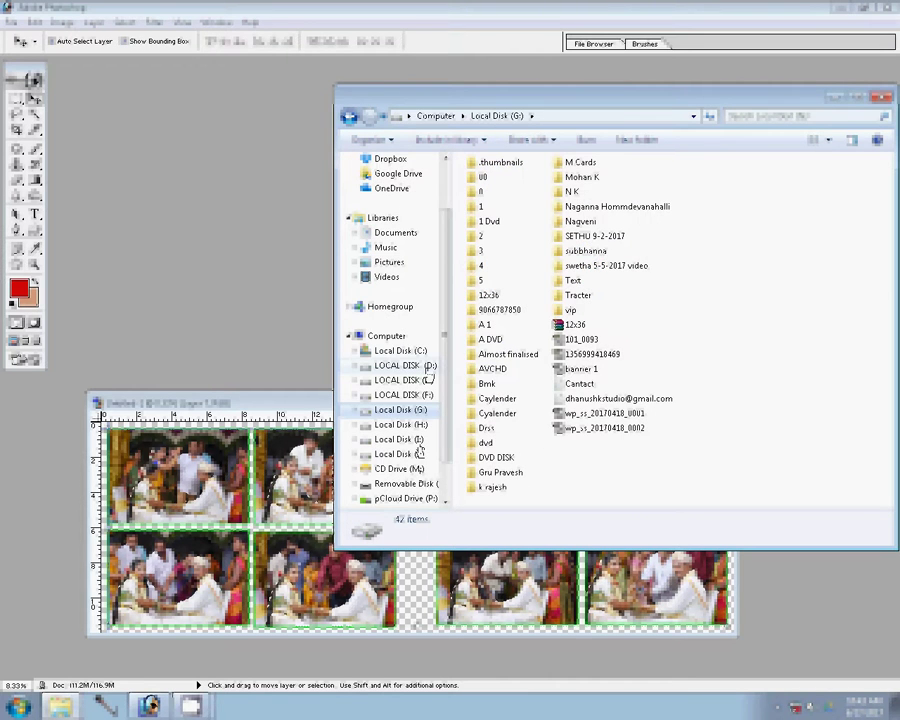
click(417, 441)
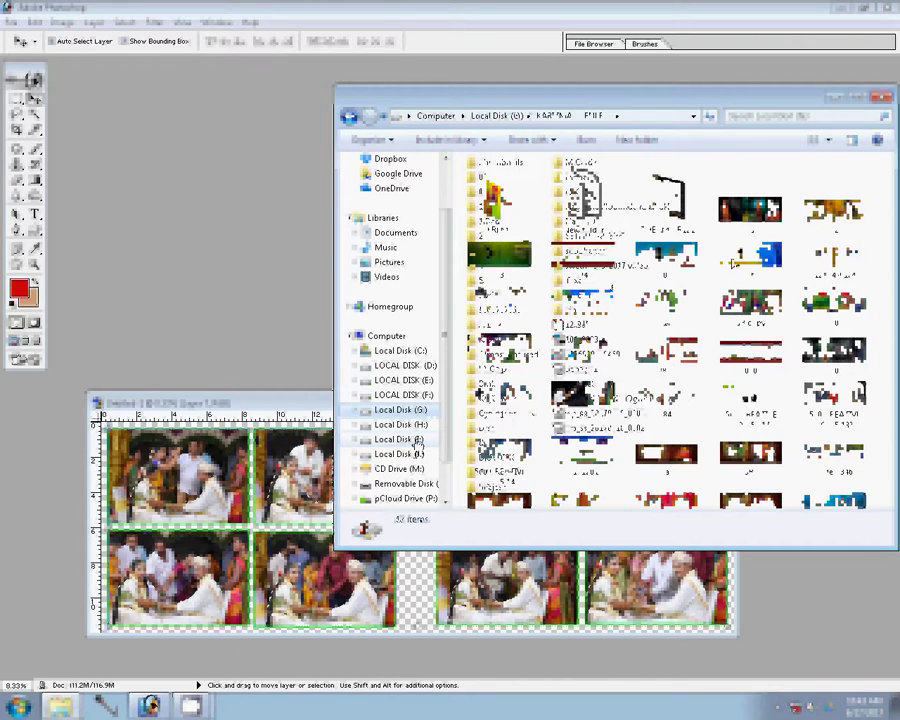
click(417, 439)
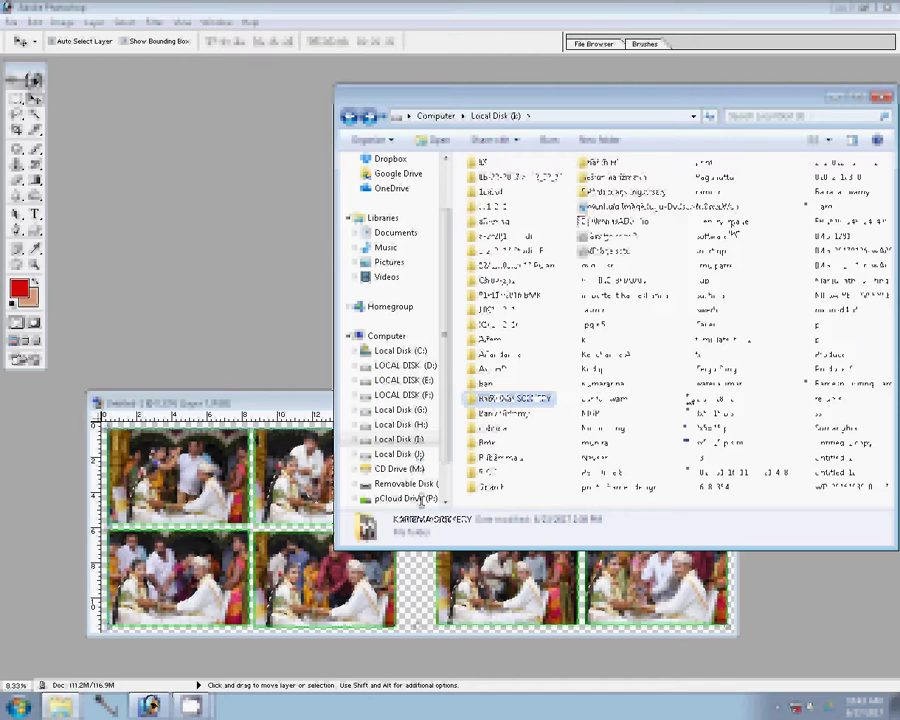
key(Return)
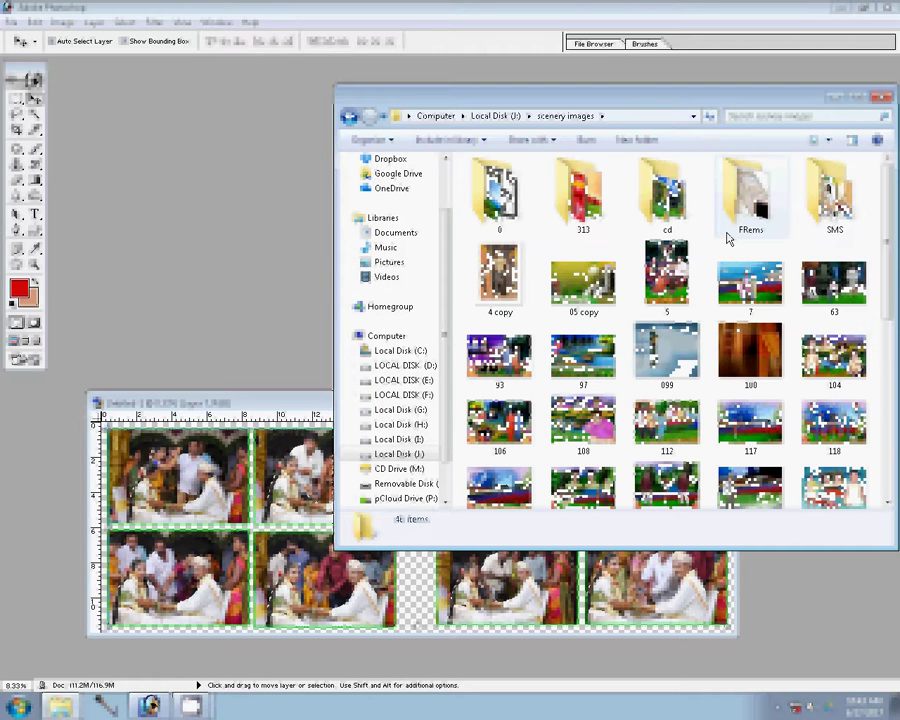
mouse_move(750, 195)
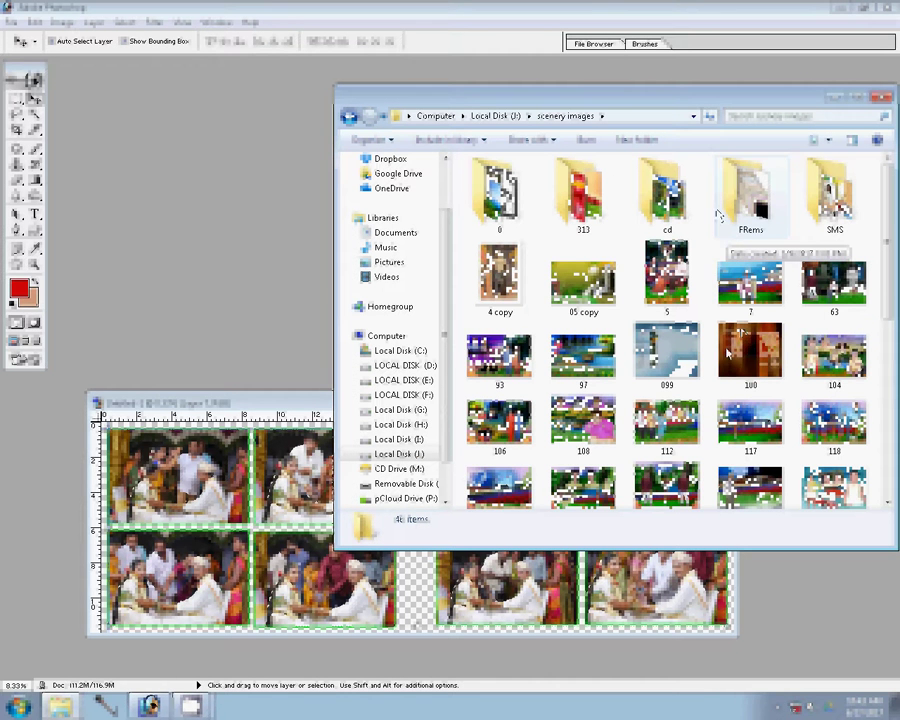
scroll(718, 215, down, 1)
scroll(722, 300, down, 2)
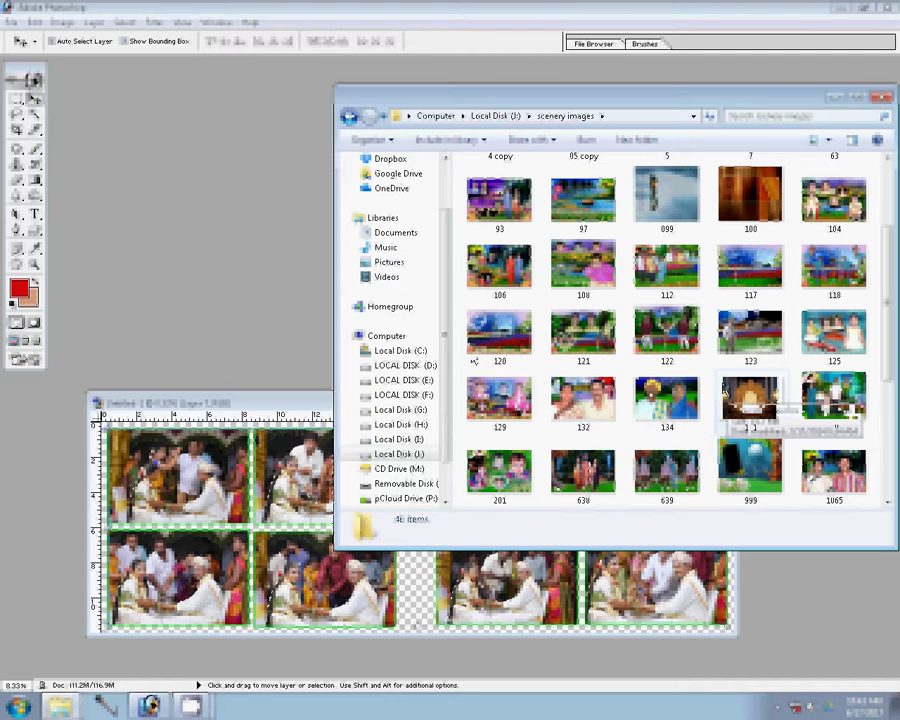
Drag scenery image 120 onto the Photoshop window to open it.
mouse_move(850, 412)
mouse_down()
mouse_move(690, 465)
mouse_move(655, 462)
mouse_up()
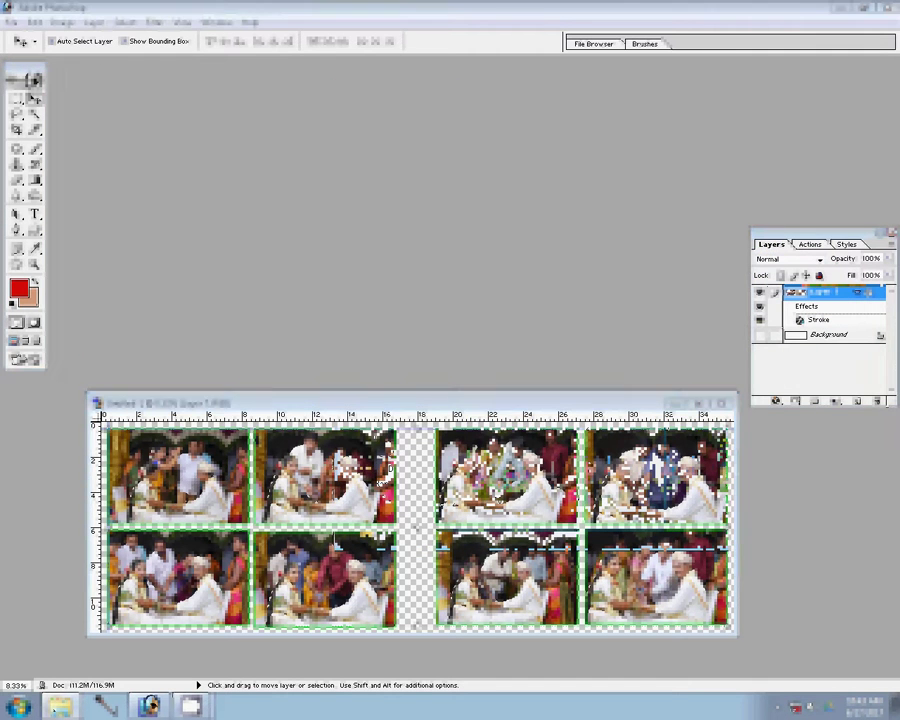
key(alt+Tab)
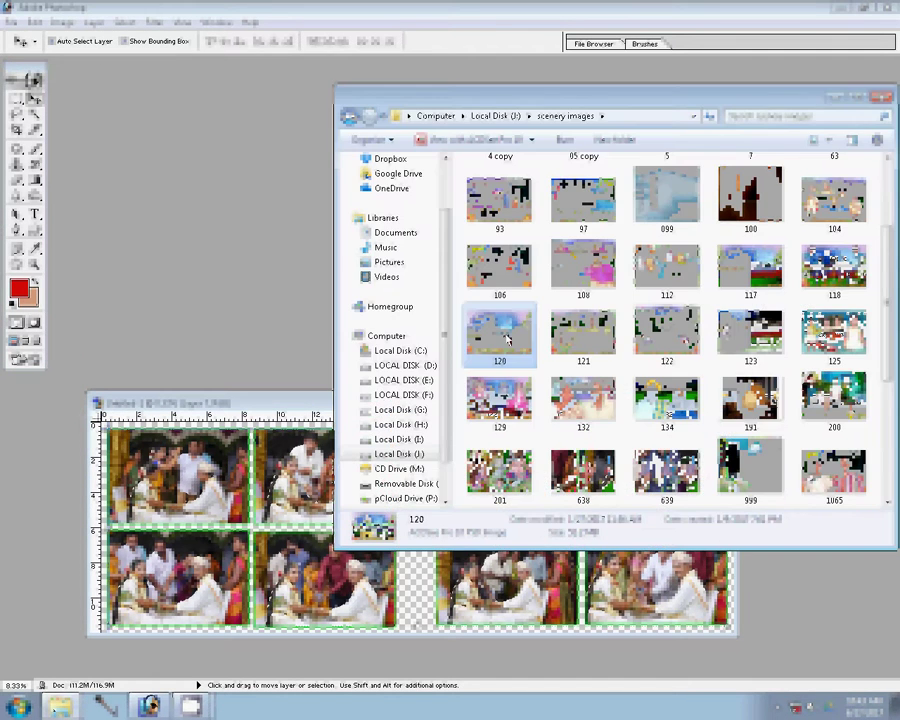
drag(507, 340, 128, 246)
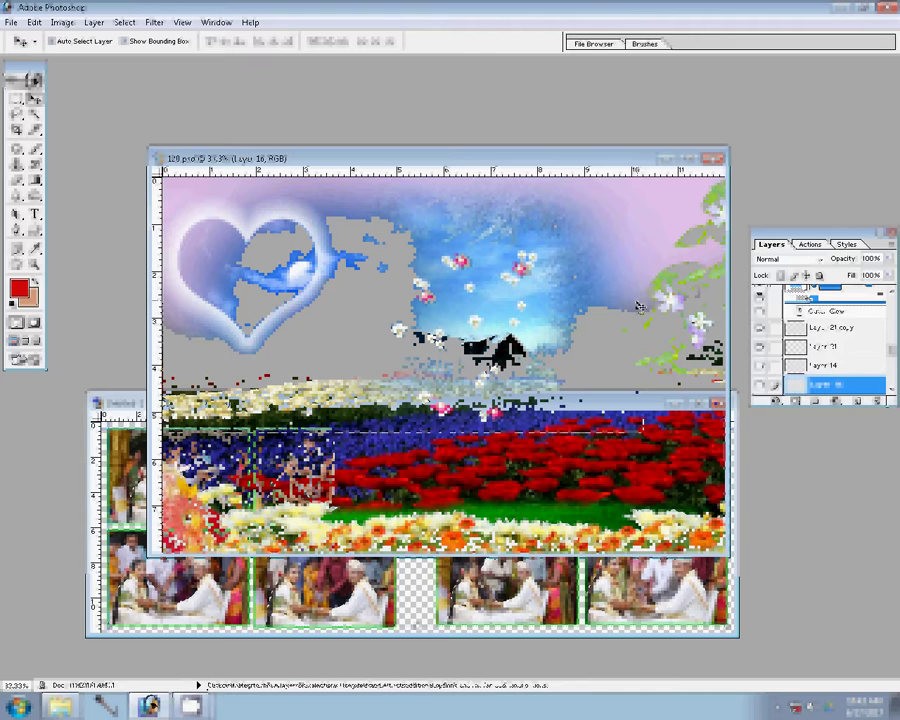
Flatten 120.psd and drag the scenery into the album document as Layer 8.
key(ctrl+shift+e)
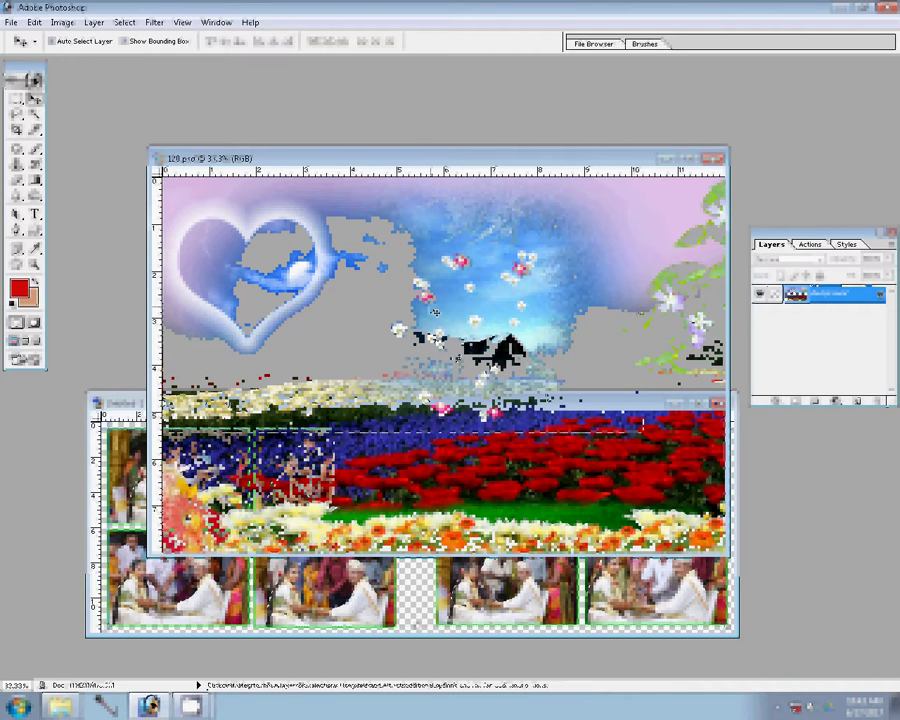
click(511, 430)
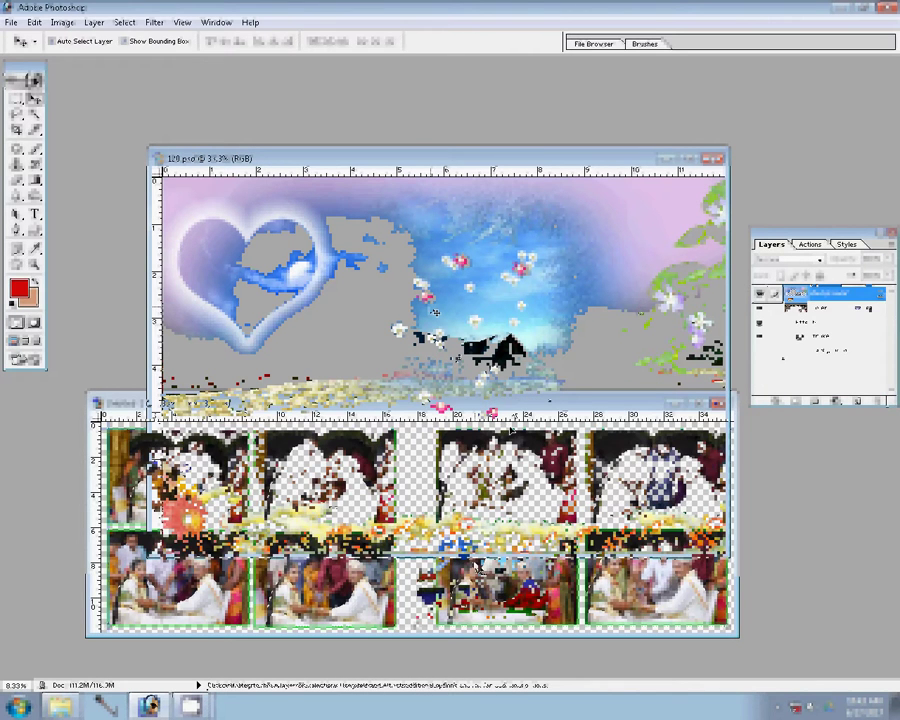
drag(511, 430, 511, 303)
drag(478, 420, 180, 345)
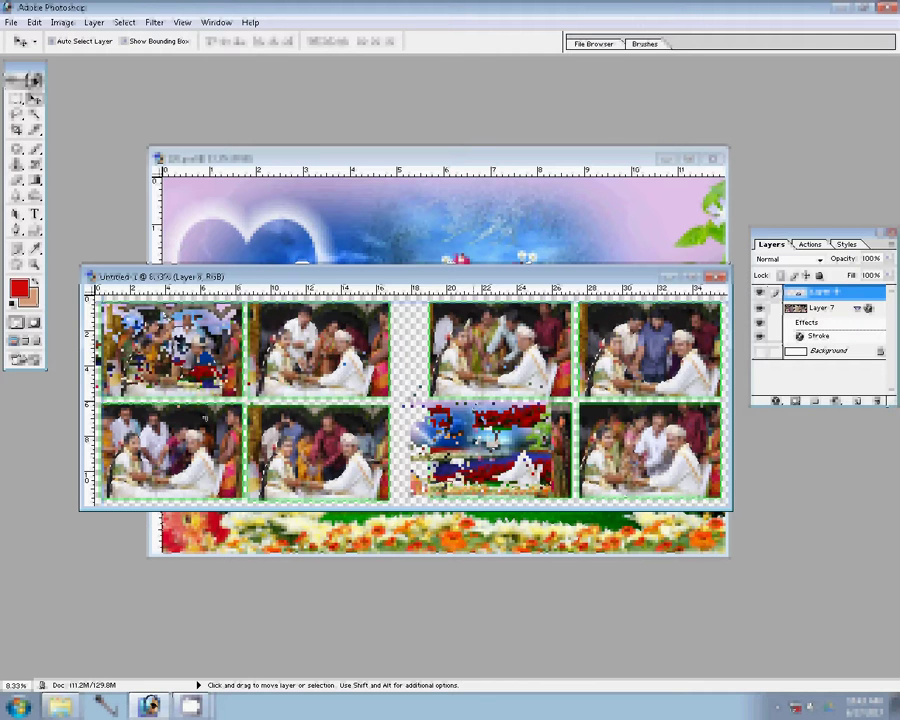
Move Layer 8 to the top-left and enlarge it to 225% over the left half.
mouse_move(180, 345)
mouse_down()
mouse_move(287, 402)
mouse_move(415, 490)
mouse_up()
key(ctrl+t)
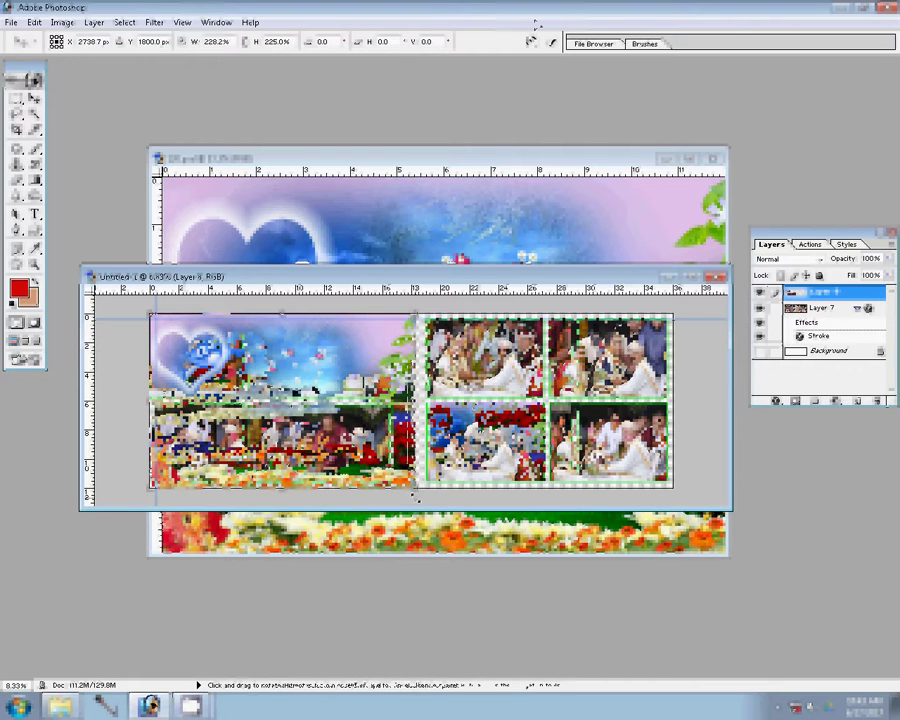
click(554, 43)
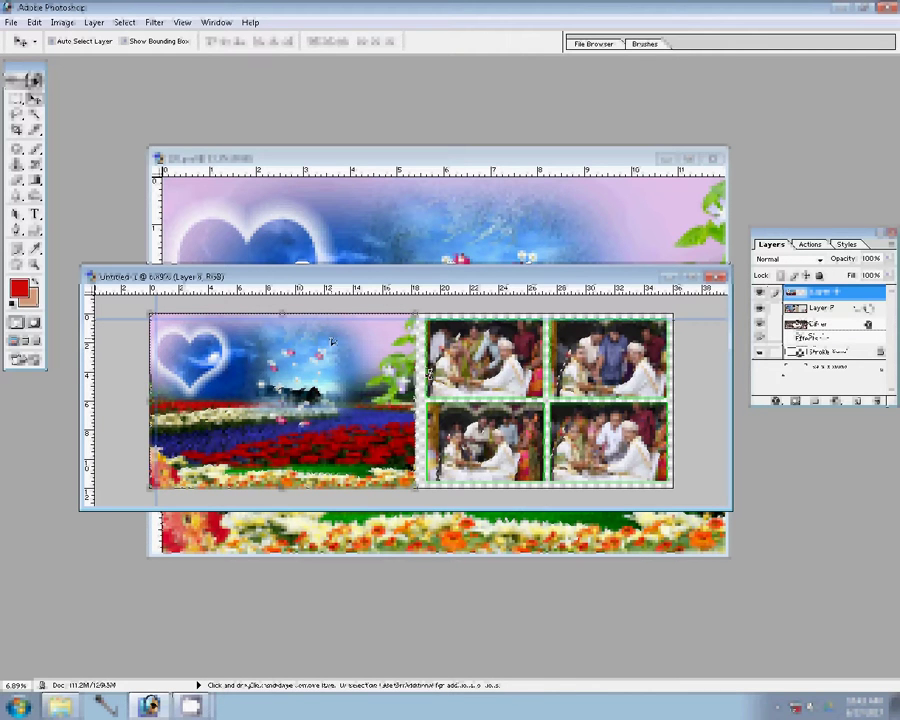
Duplicate the scenery layer and flip the copy horizontally to fill the right half.
key(ctrl+t)
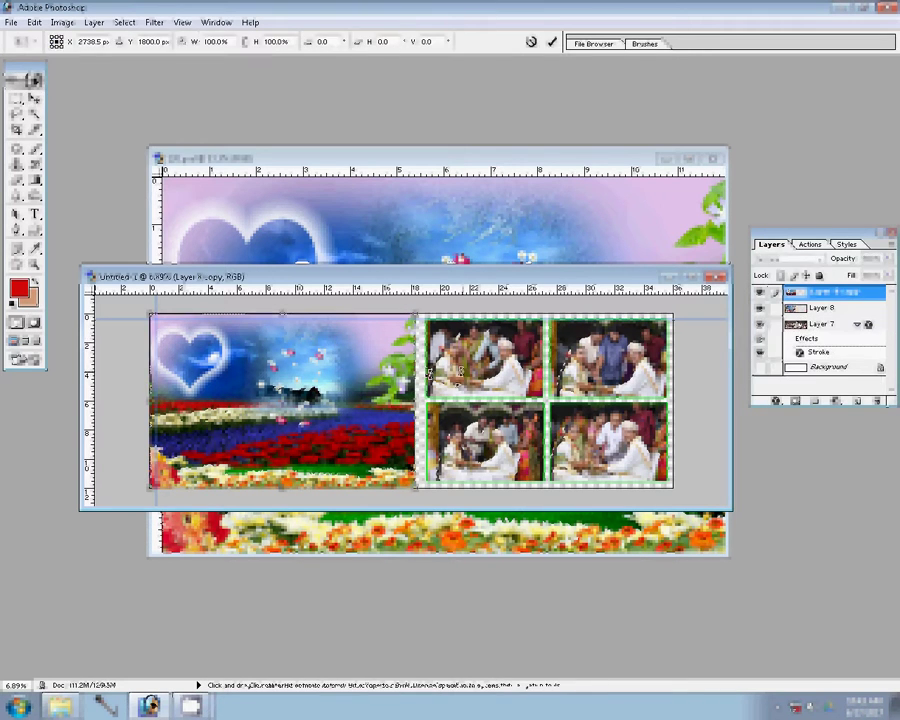
right_click(458, 370)
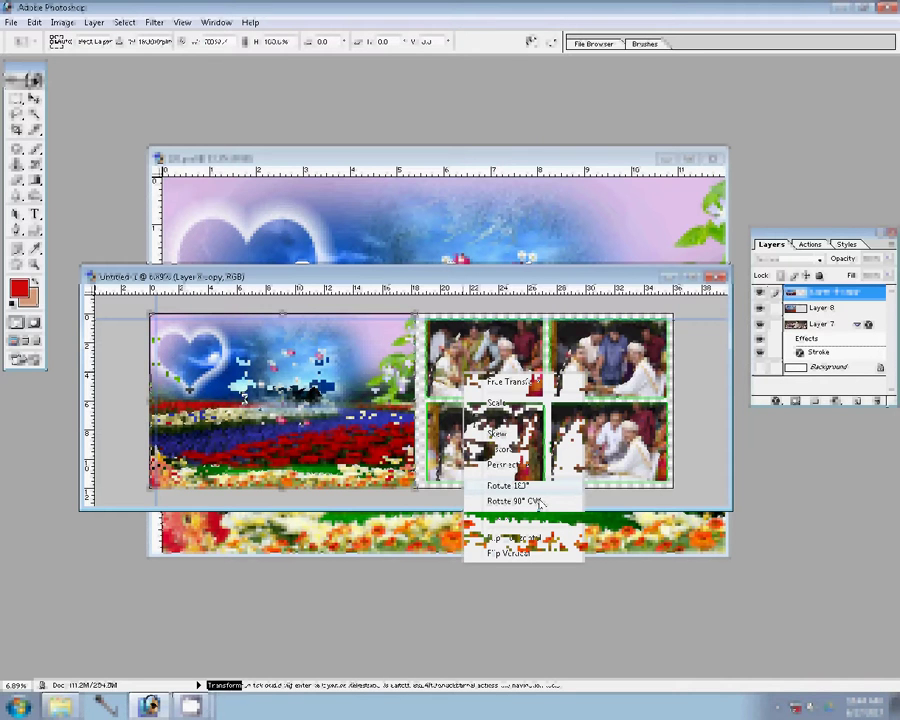
click(538, 502)
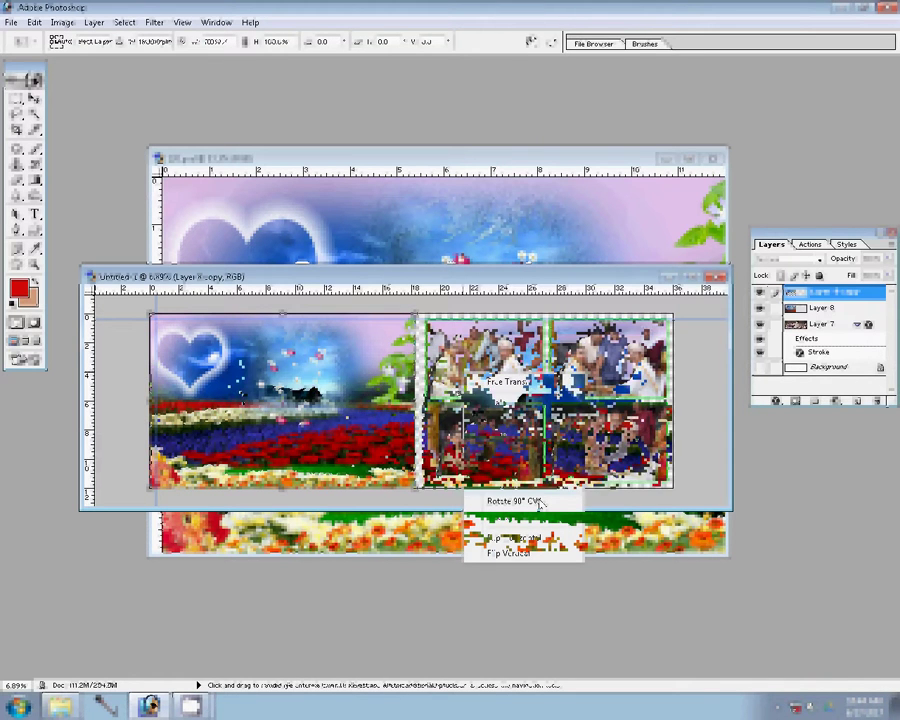
key(Return)
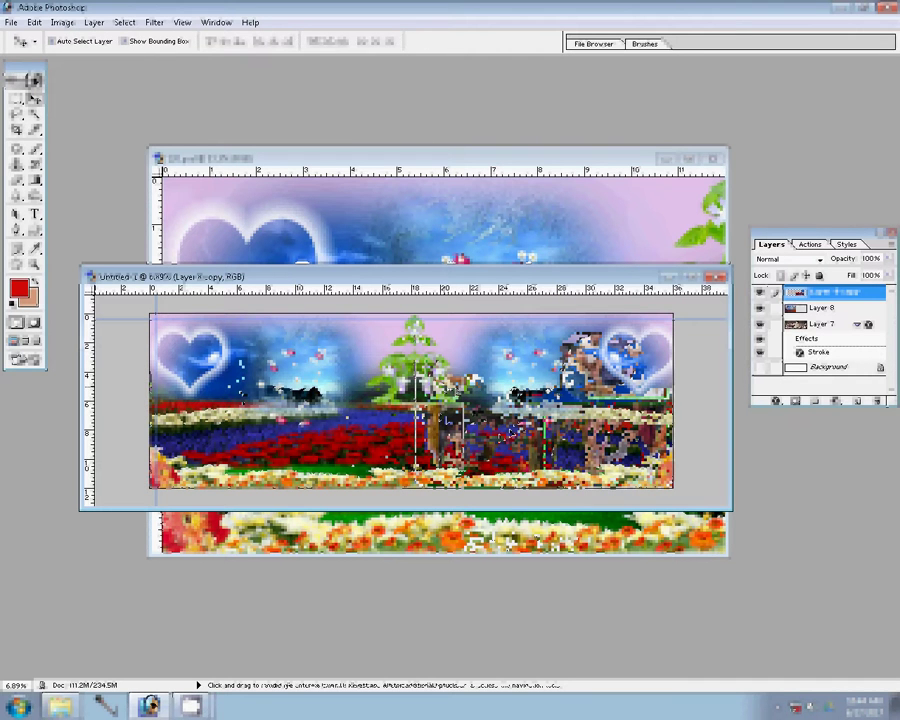
Move Layer 8 and Layer 8 copy below the photos layer, Layer 7.
key(ctrl+bracketleft)
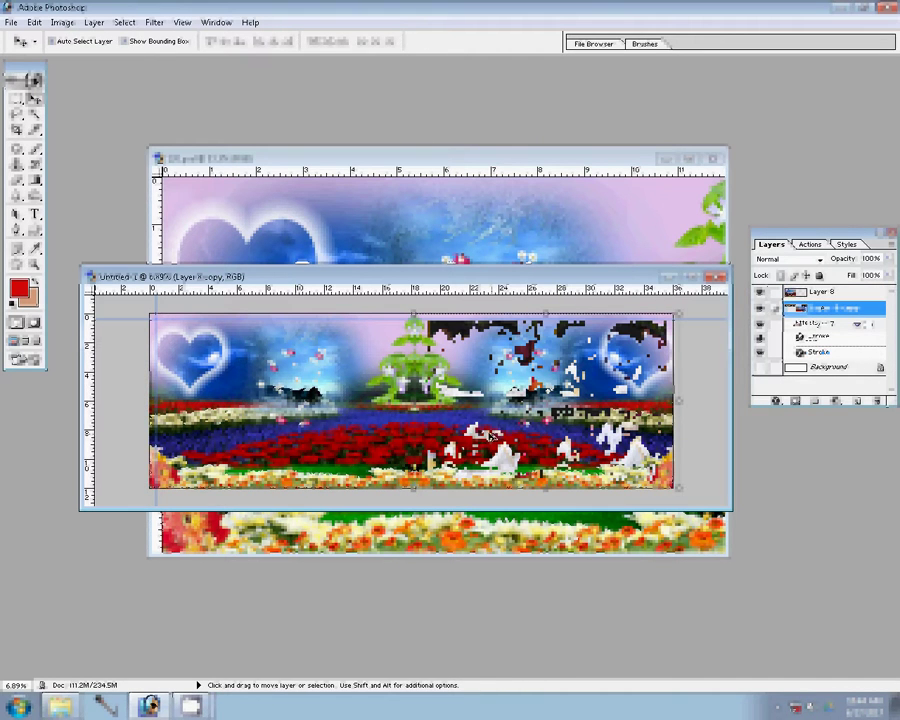
key(ctrl+bracketleft)
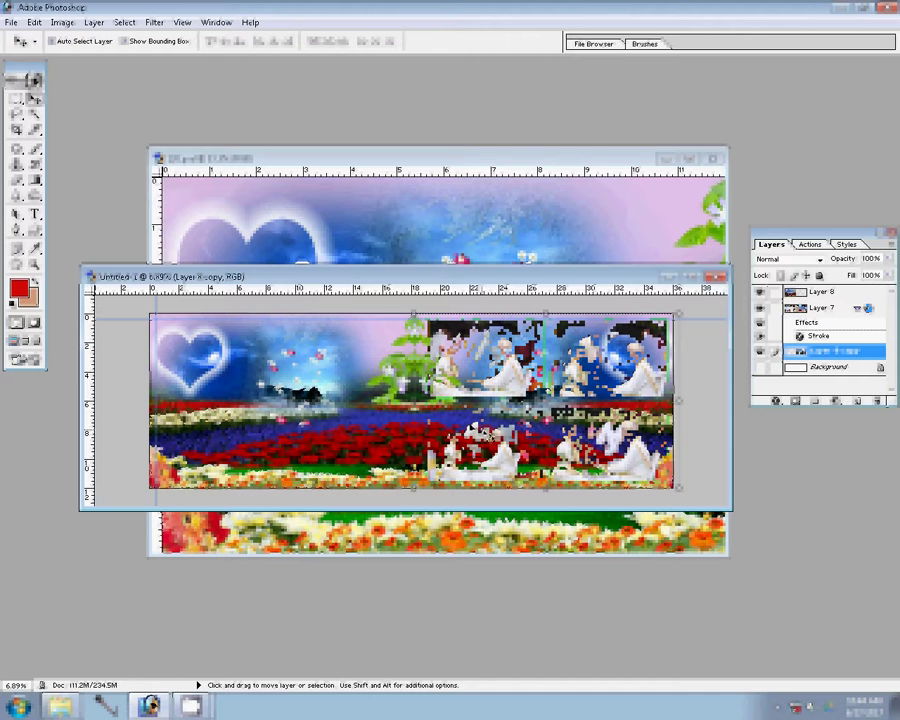
key(ctrl+p)
click(565, 114)
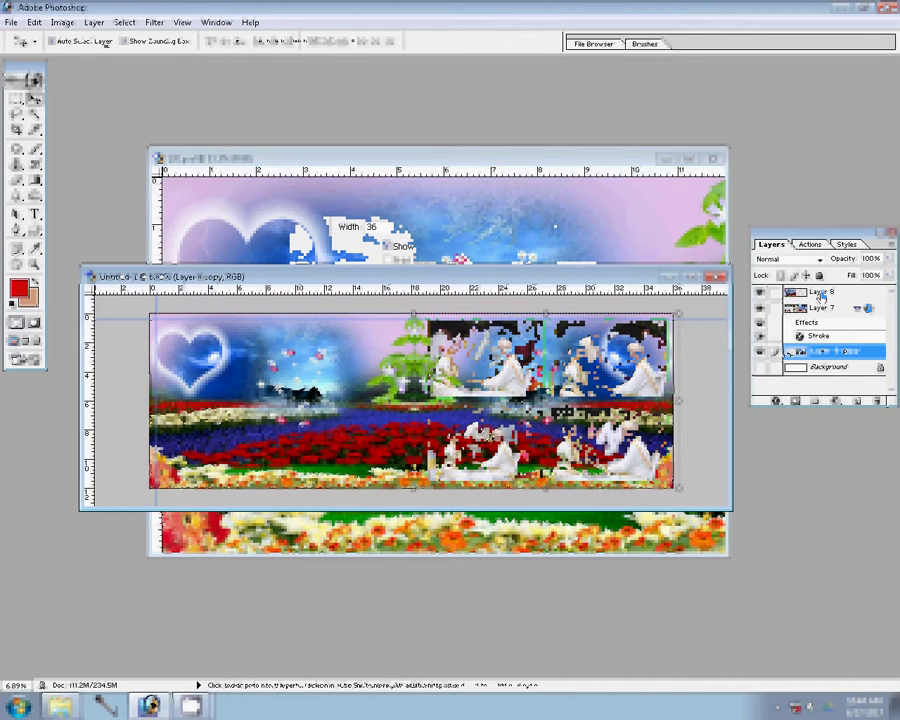
drag(821, 292, 774, 352)
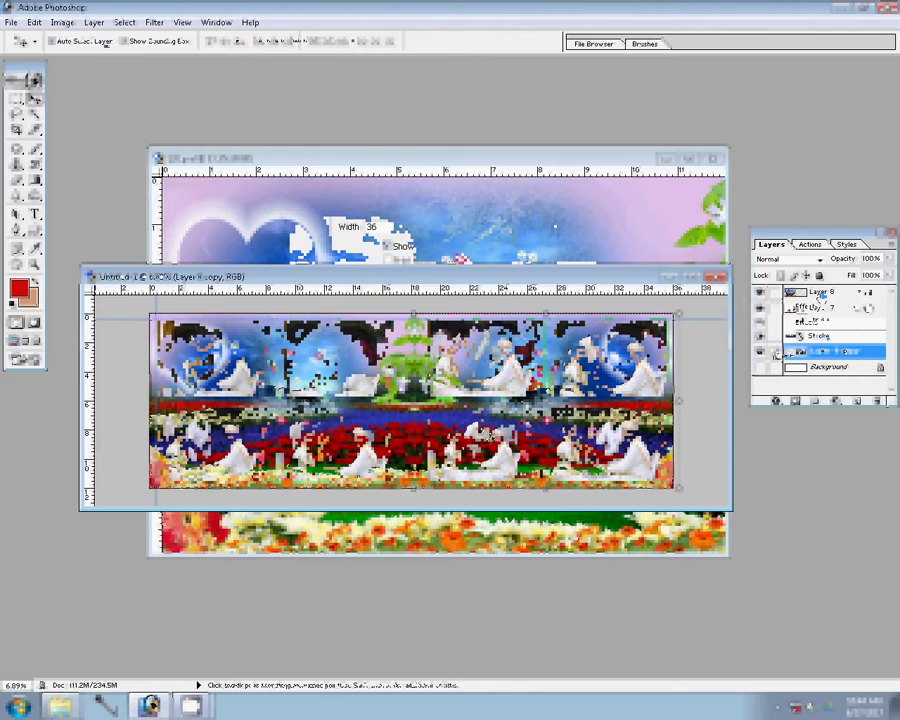
key(p)
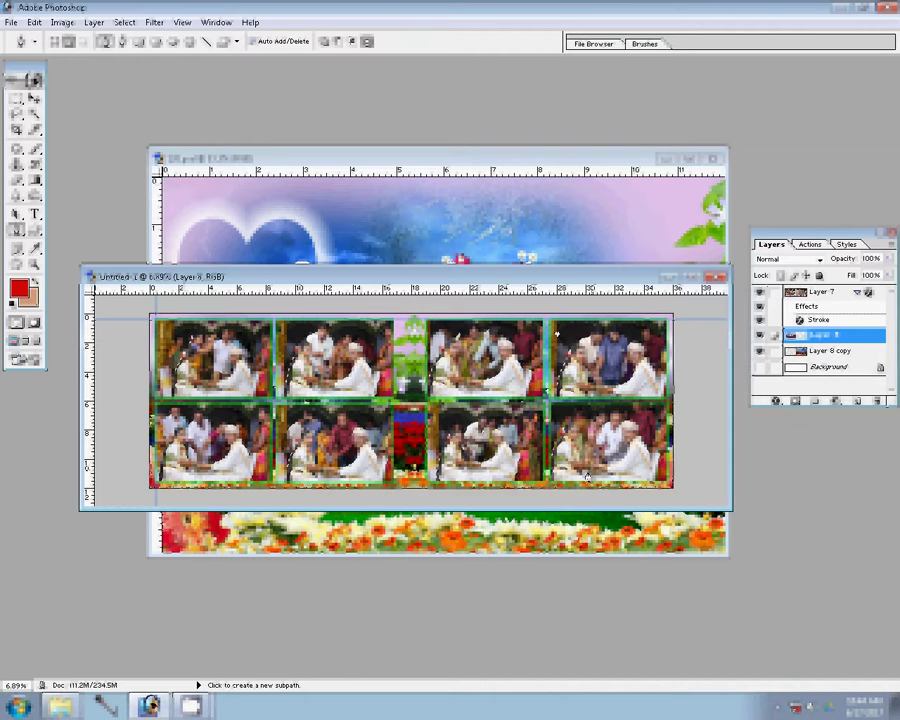
Save the album spread as a Photoshop PSD file named 125.
key(ctrl+s)
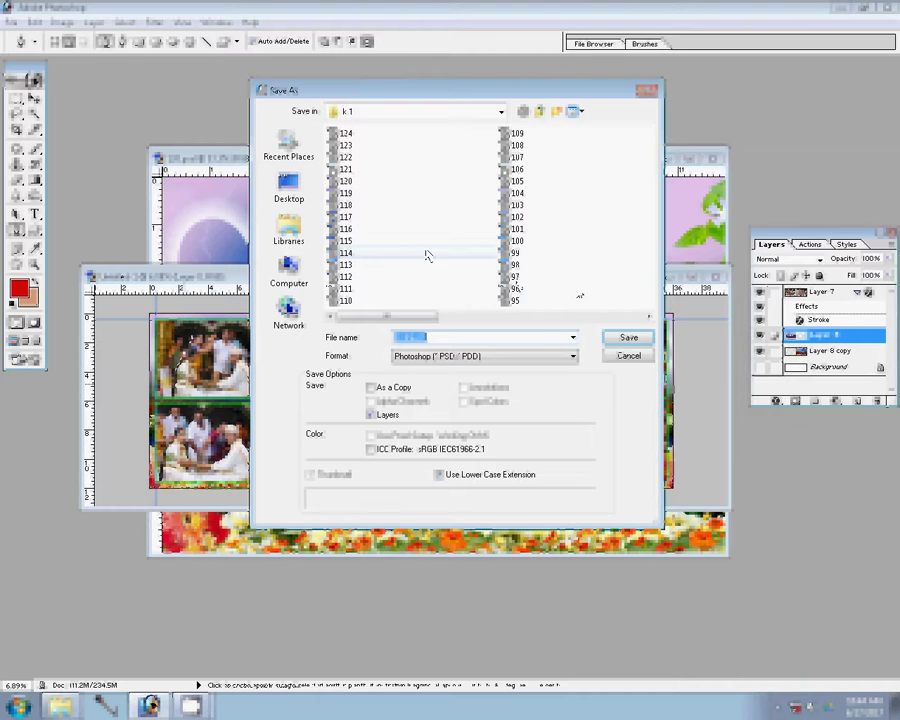
text(125)
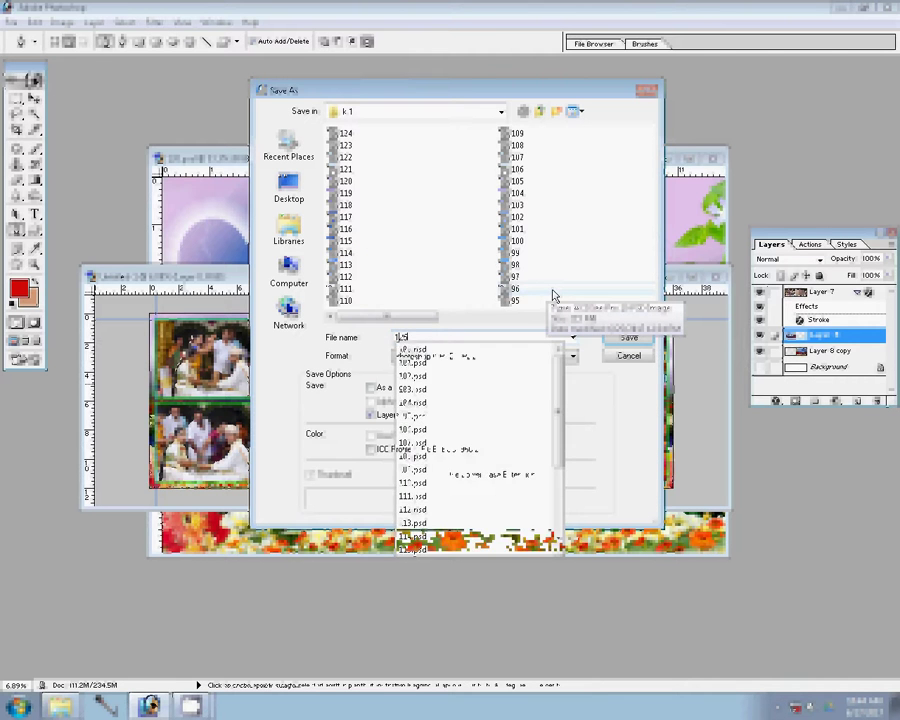
click(626, 337)
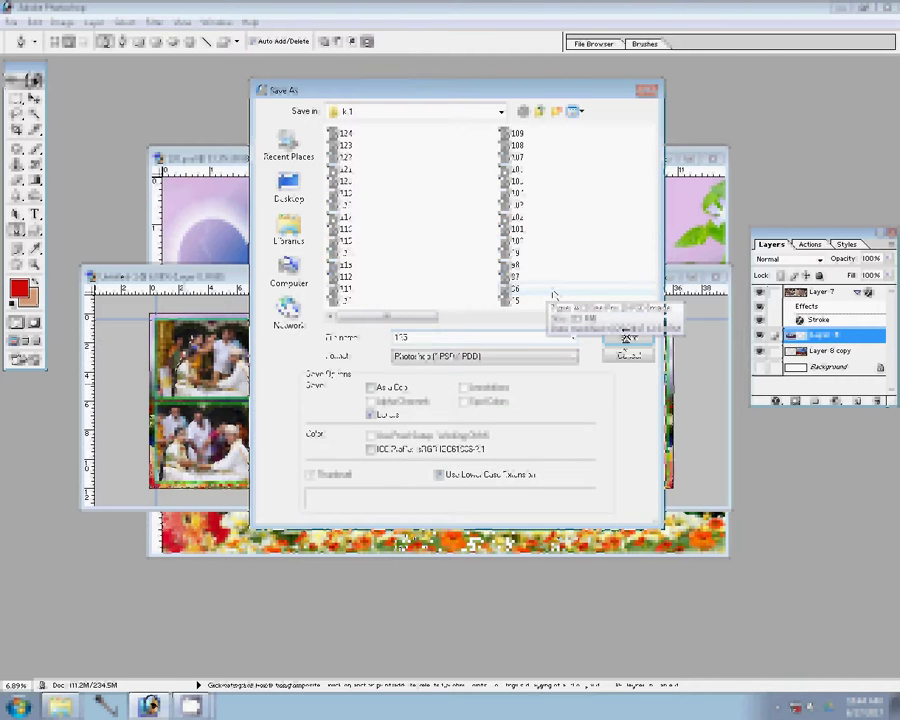